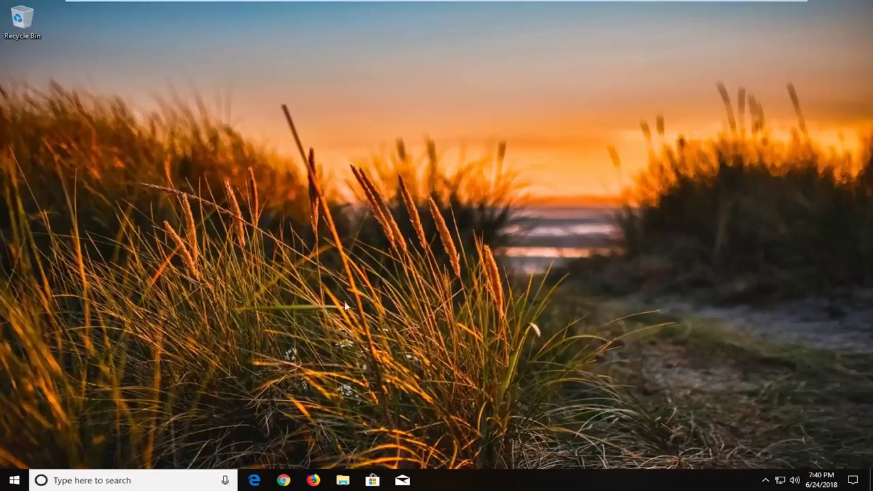
# - Open Troubleshoot settings via Start search and expand the Hardware and Devices troubleshooter
pyautogui.click(15, 484)
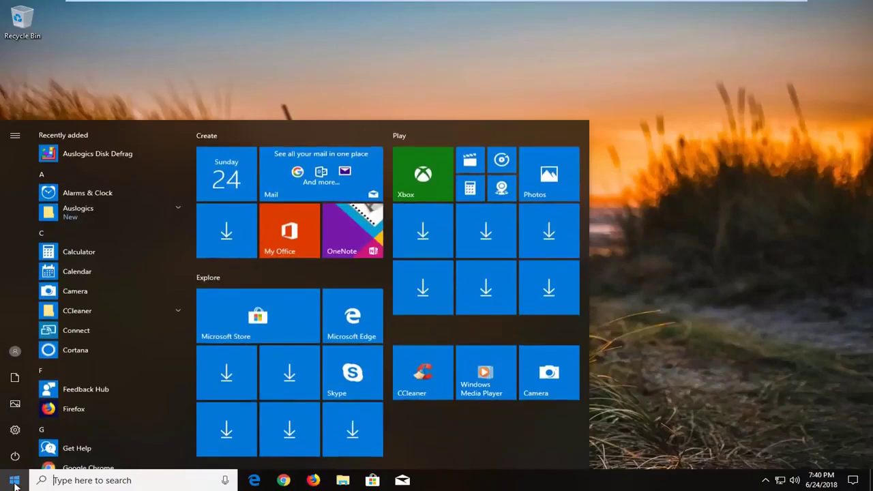
pyautogui.write('t')
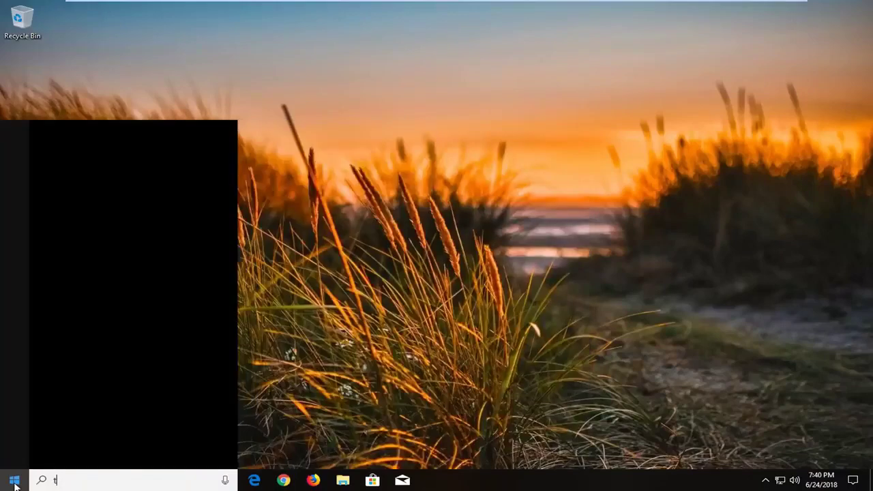
pyautogui.write('roubleshoot')
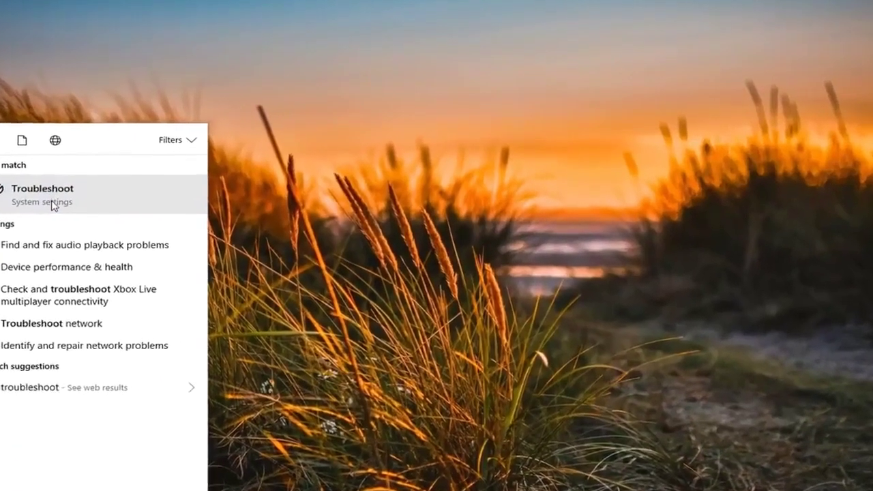
pyautogui.click(92, 193)
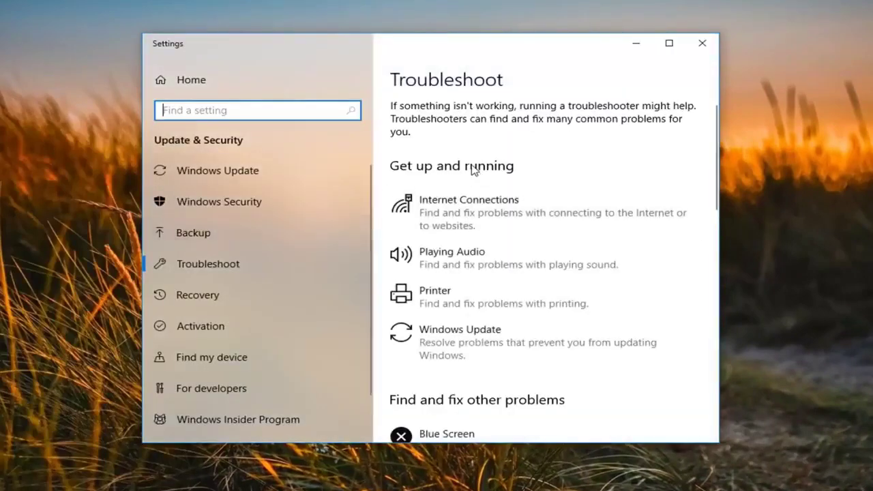
pyautogui.scroll(-3, 491, 193)
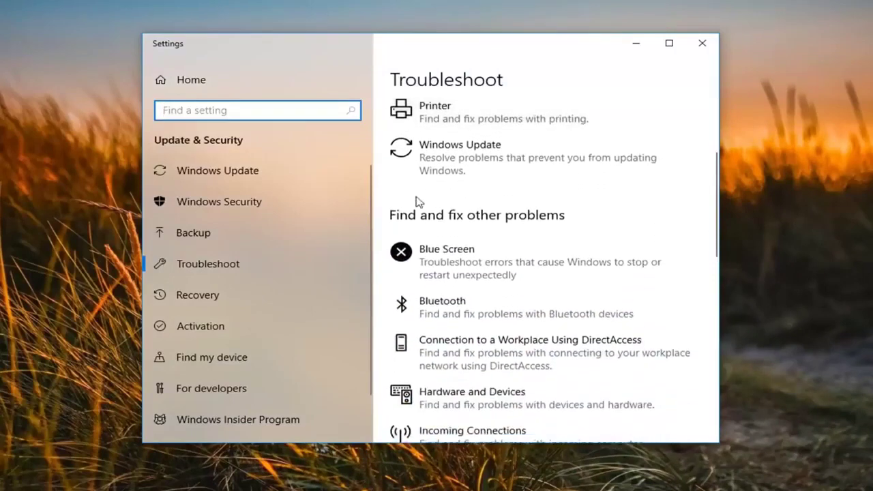
pyautogui.scroll(-2, 456, 218)
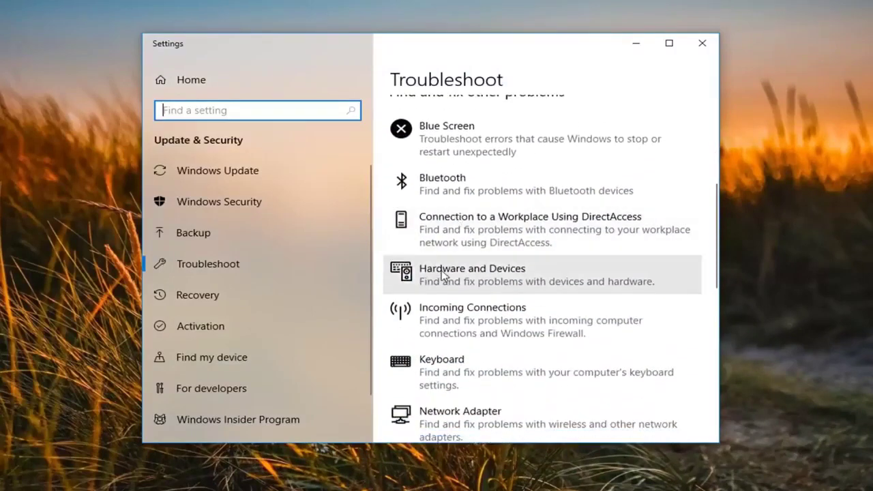
pyautogui.click(628, 286)
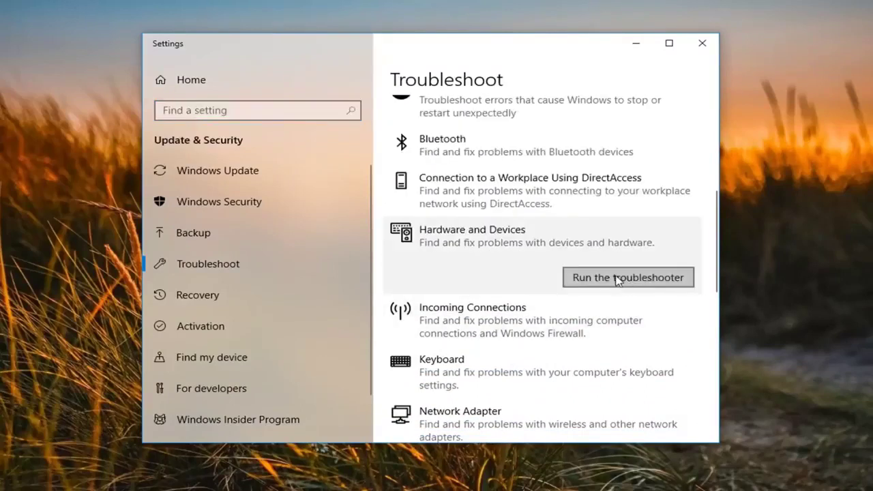
# - Run the Hardware and Devices troubleshooter until it suggests a restart fix
pyautogui.click(616, 280)
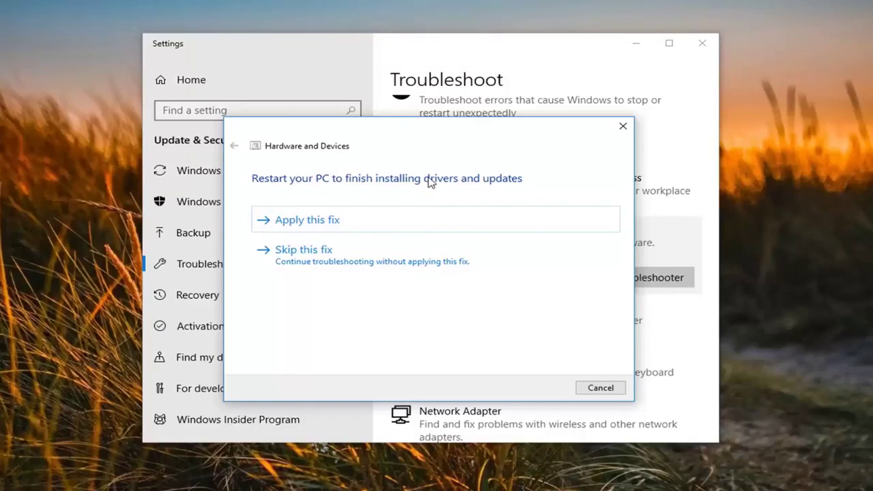
# - Apply the restart fix, wait for troubleshooting to finish, then close the troubleshooter and Settings
pyautogui.click(309, 222)
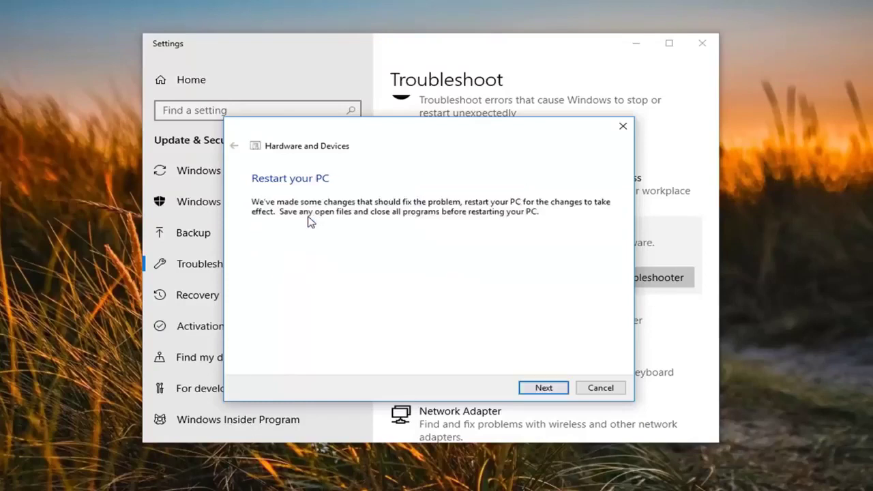
pyautogui.click(549, 390)
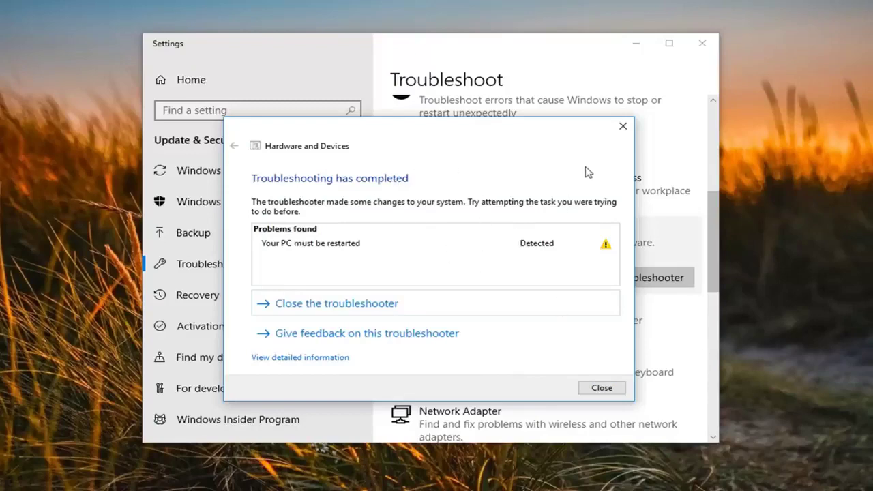
pyautogui.click(623, 127)
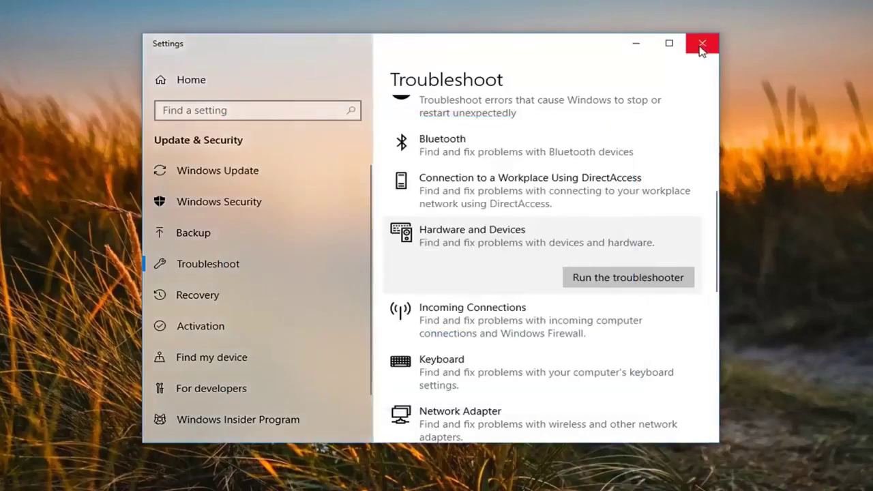
pyautogui.click(700, 45)
# - Launch Device Manager from the Start search
pyautogui.click(13, 480)
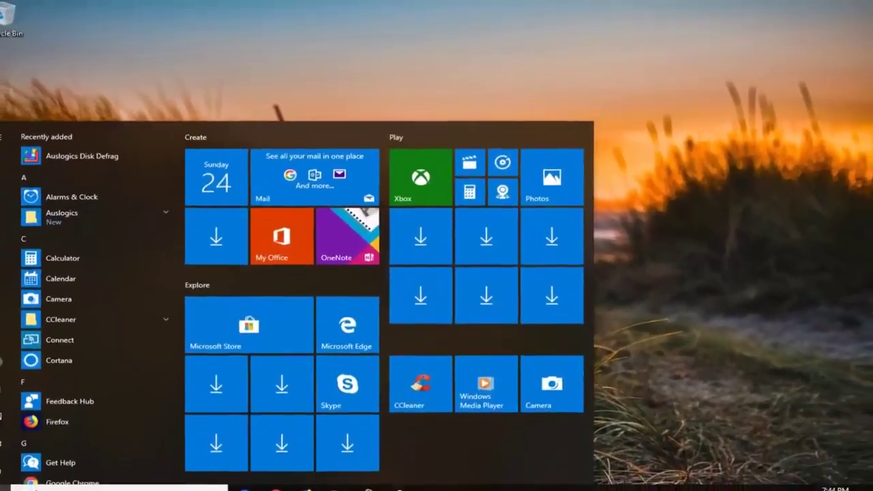
pyautogui.write('device manager')
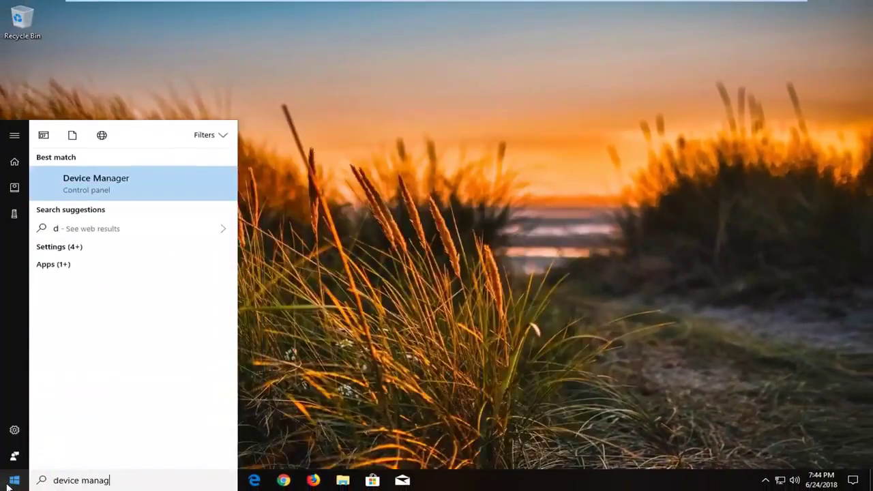
pyautogui.click(119, 186)
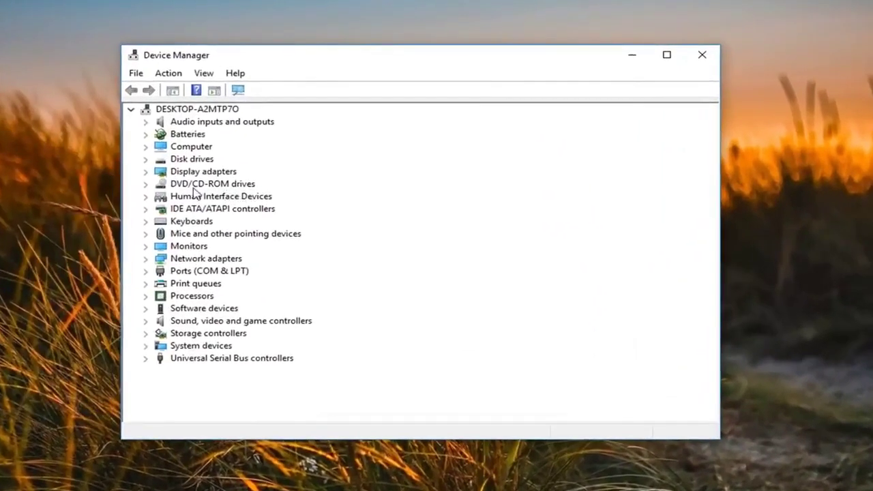
# - Search automatically for a newer NECVMWar VMware SATA CD01 driver; the best one is already installed
pyautogui.click(146, 185)
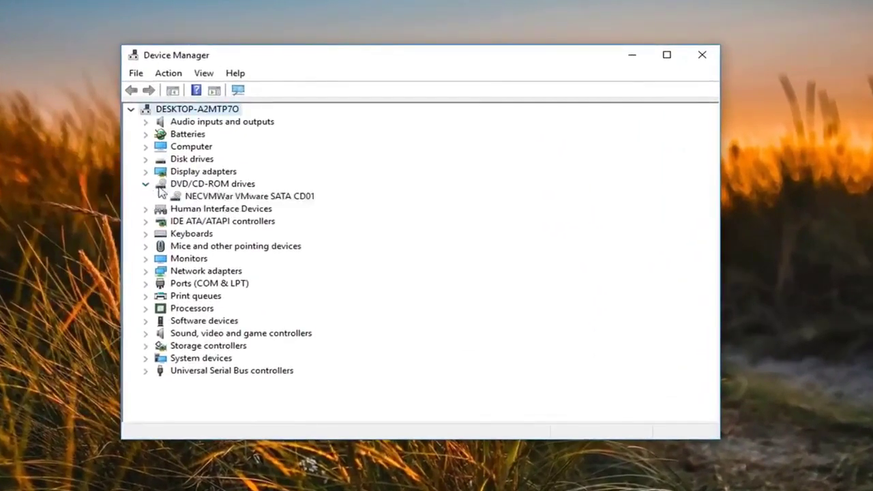
pyautogui.rightClick(185, 197)
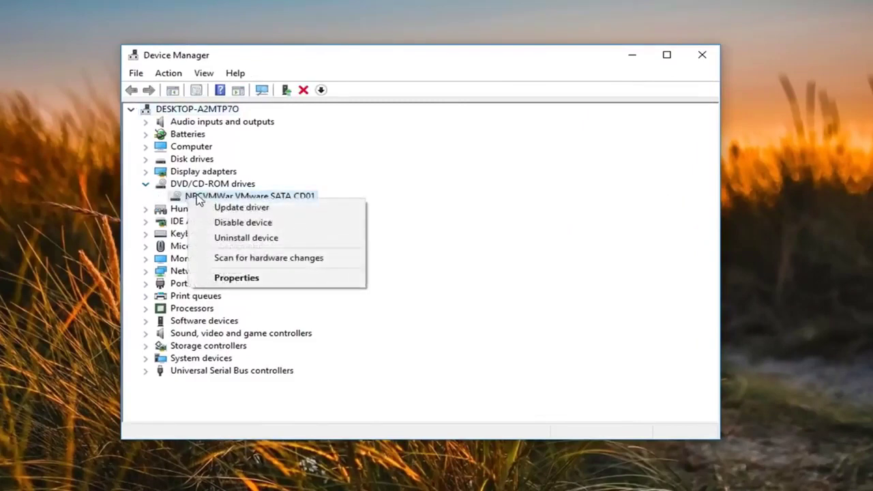
pyautogui.click(232, 206)
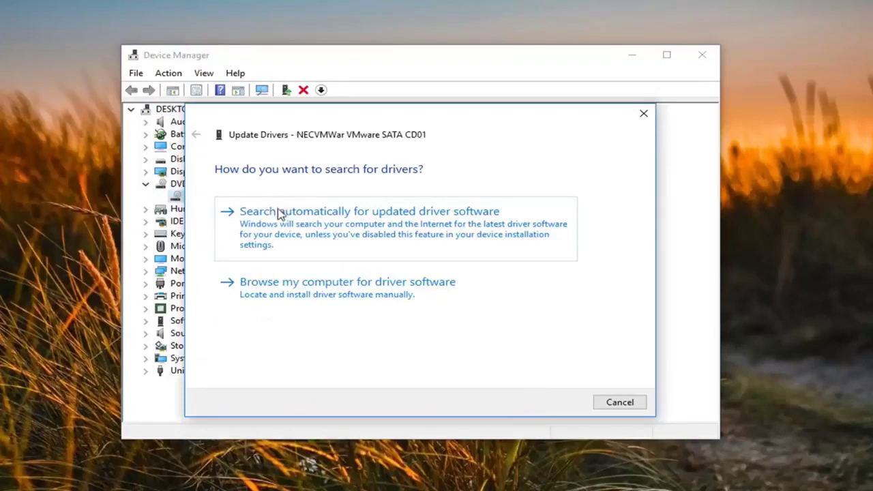
pyautogui.click(372, 232)
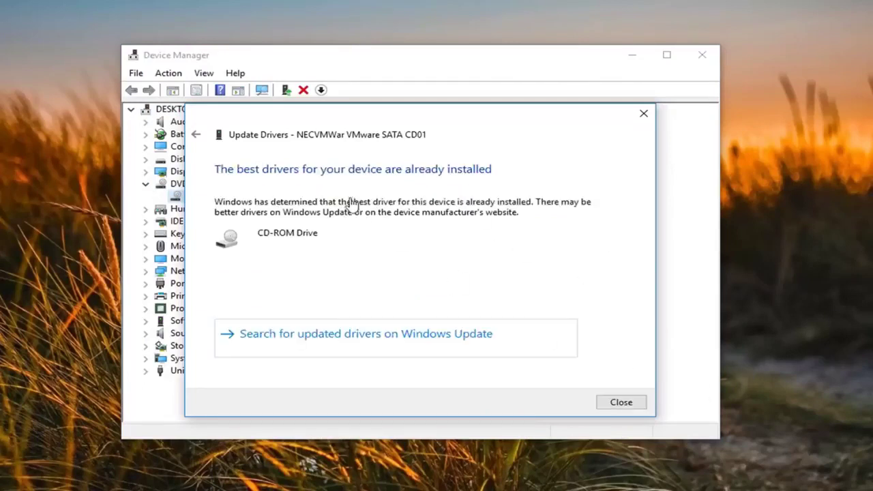
pyautogui.click(609, 403)
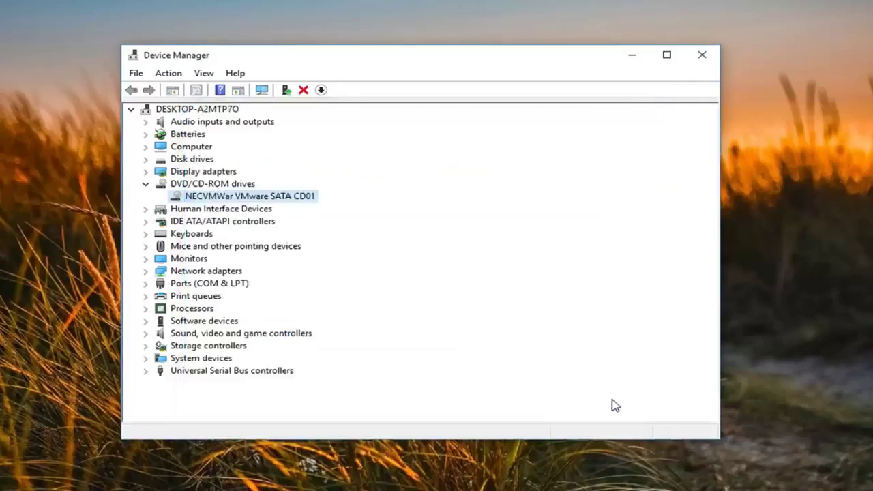
# - Uninstall the Standard SATA AHCI Controller under IDE ATA/ATAPI controllers, then close Device Manager
pyautogui.click(218, 222)
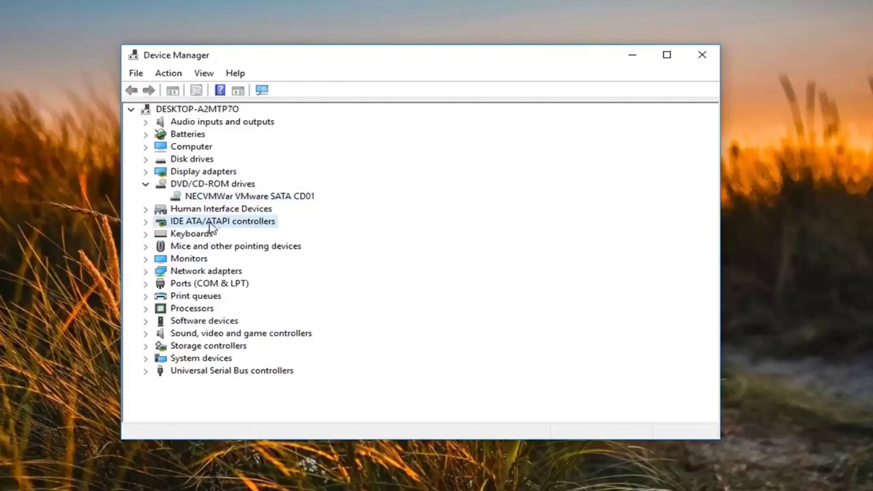
pyautogui.click(148, 222)
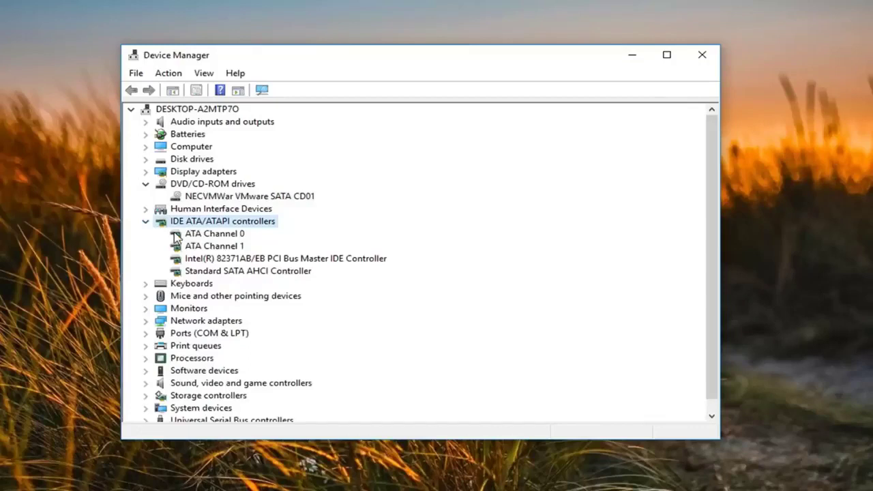
pyautogui.click(203, 272)
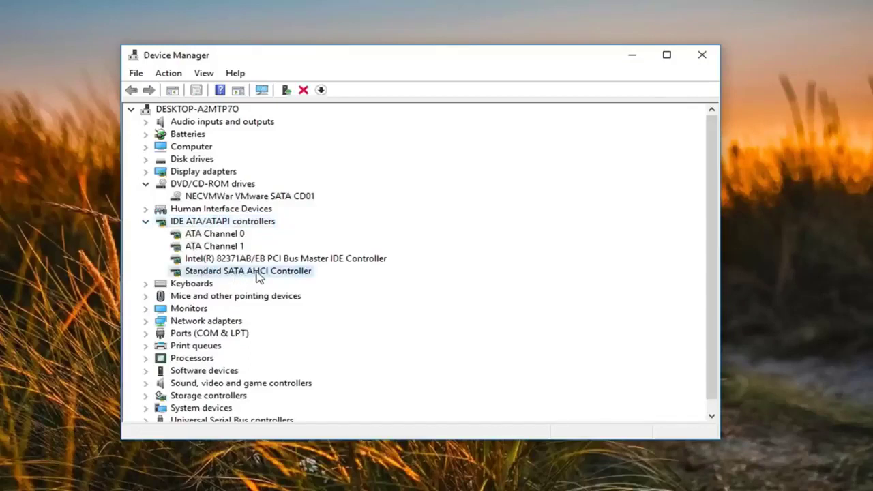
pyautogui.rightClick(250, 273)
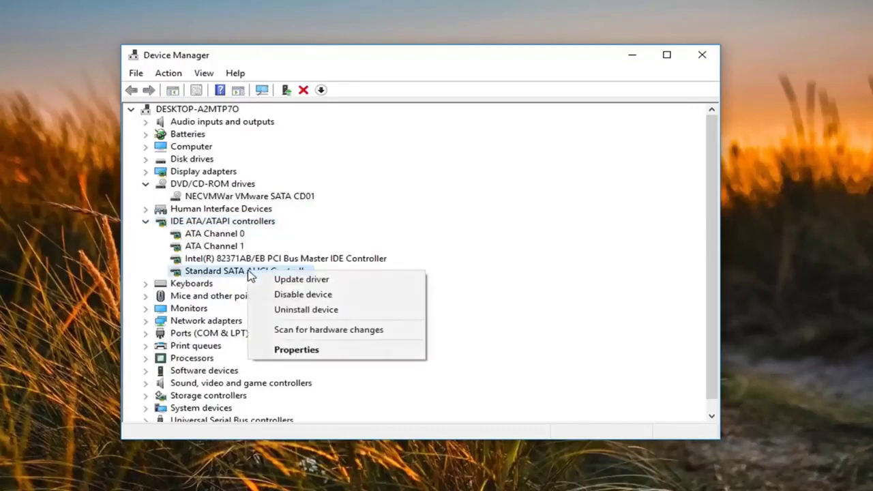
pyautogui.click(297, 310)
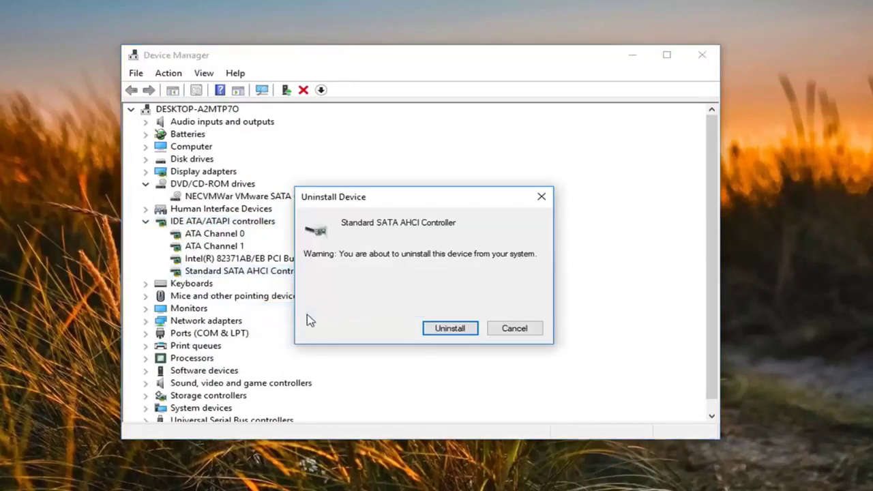
pyautogui.click(450, 331)
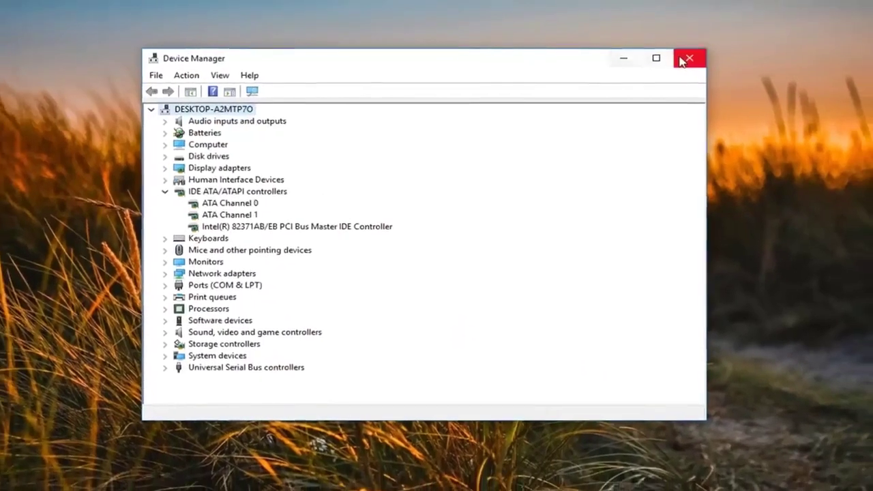
pyautogui.click(684, 60)
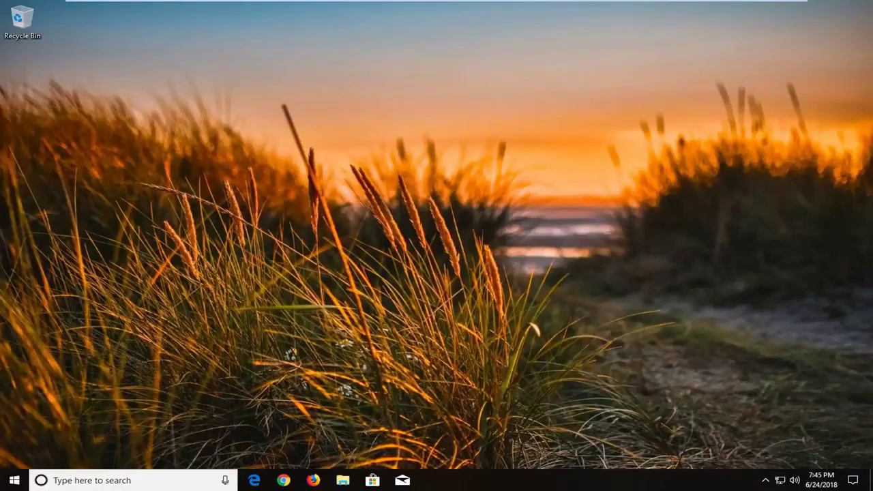
# - Run regedit as administrator from Start search and approve the UAC prompt
pyautogui.click(10, 482)
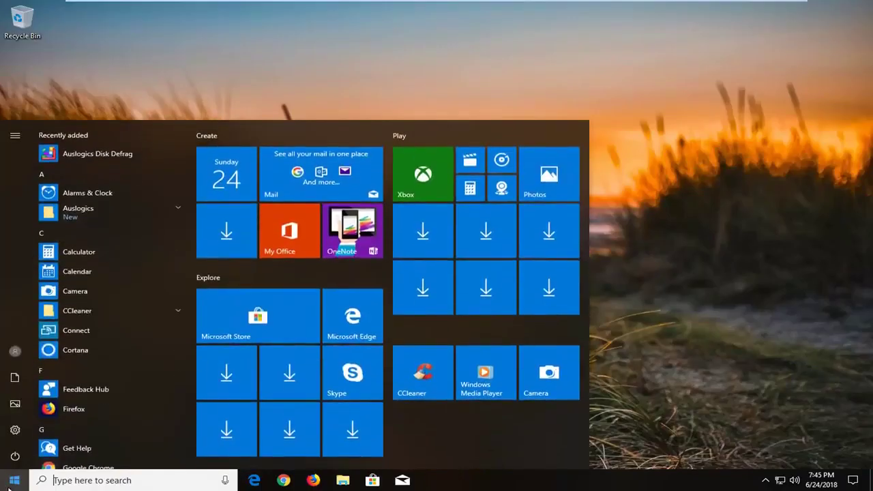
pyautogui.write('regedit')
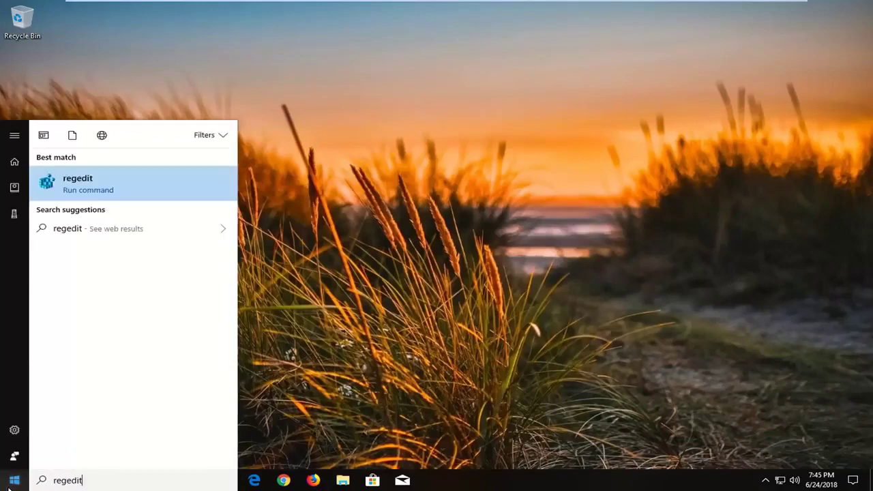
pyautogui.rightClick(96, 180)
pyautogui.click(121, 191)
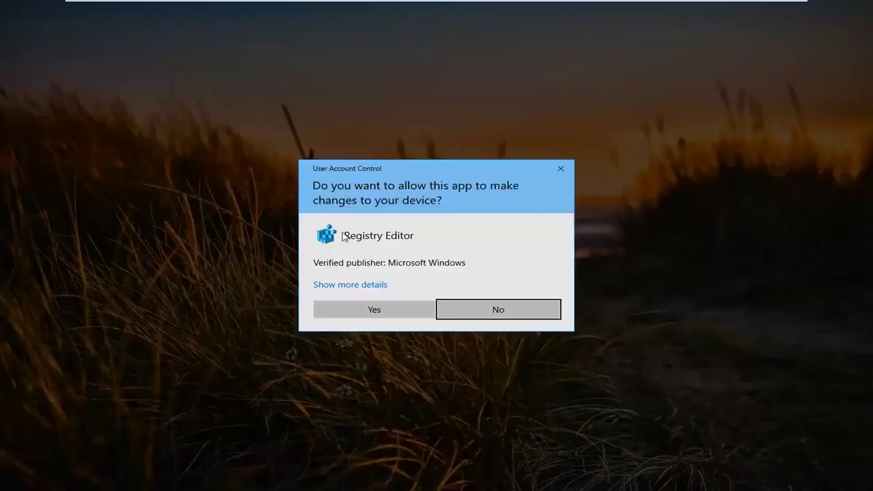
pyautogui.click(372, 310)
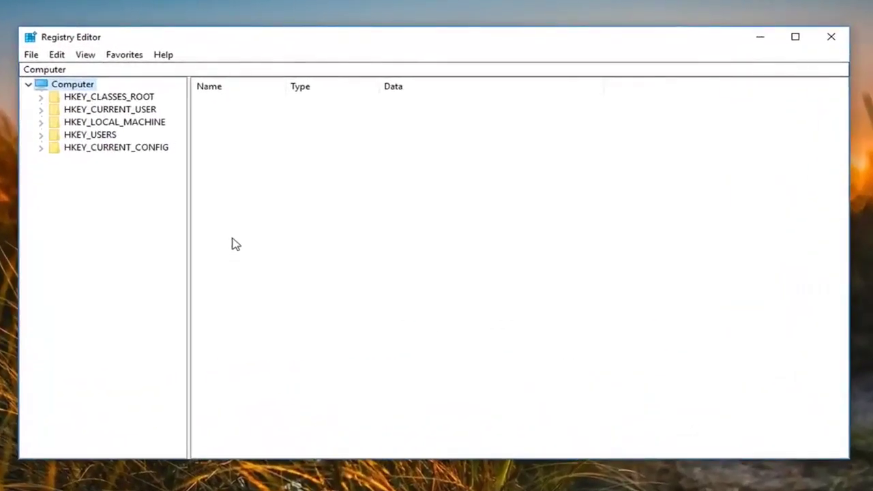
# - Expand HKEY_LOCAL_MACHINE\SYSTEM\CurrentControlSet\Control and widen the key tree pane
pyautogui.click(78, 125)
pyautogui.doubleClick(78, 124)
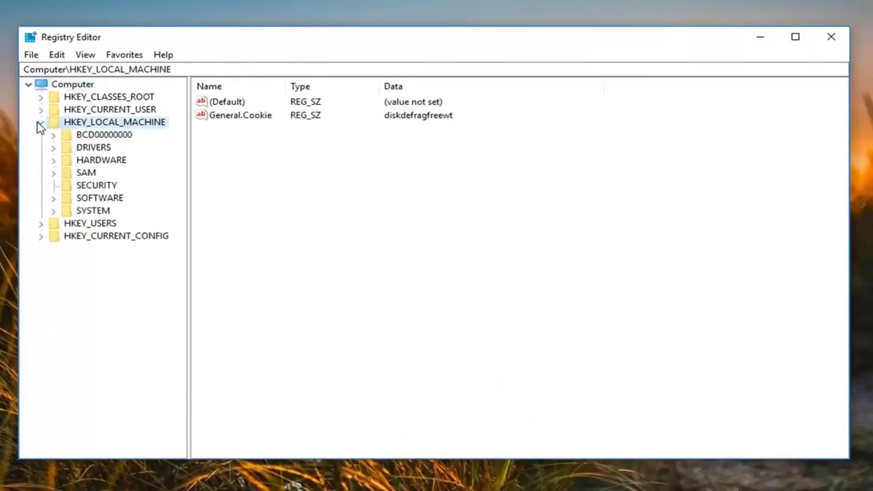
pyautogui.doubleClick(80, 213)
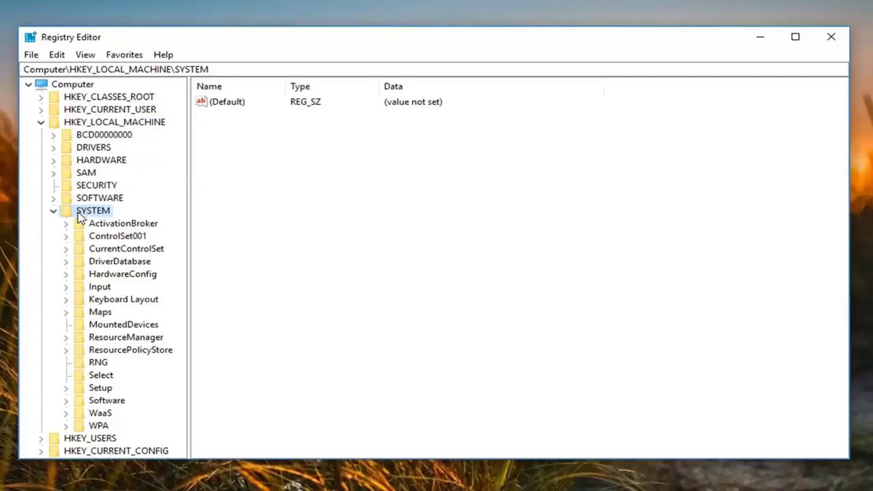
pyautogui.doubleClick(109, 250)
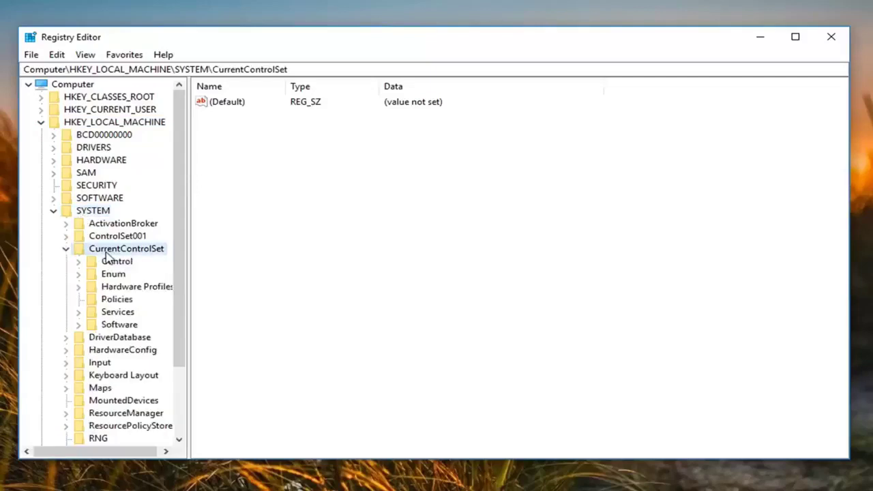
pyautogui.doubleClick(106, 263)
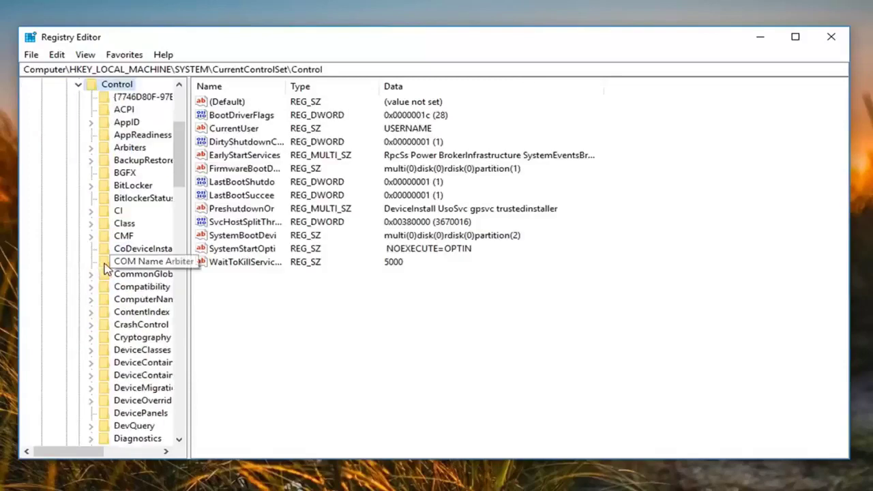
pyautogui.moveTo(189, 111); pyautogui.dragTo(264, 114)
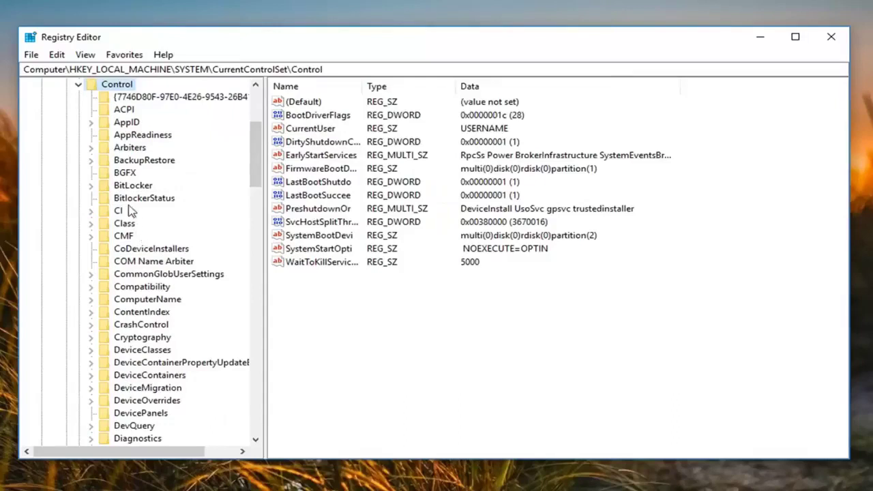
# - Expand Class and select the CDROM key {4d36e965-e325-11ce-bfc1-08002be10318}
pyautogui.click(125, 225)
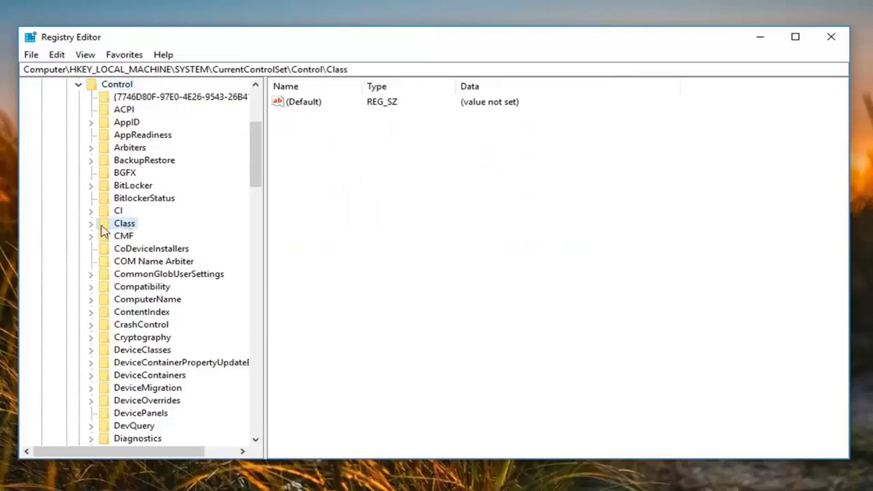
pyautogui.doubleClick(120, 229)
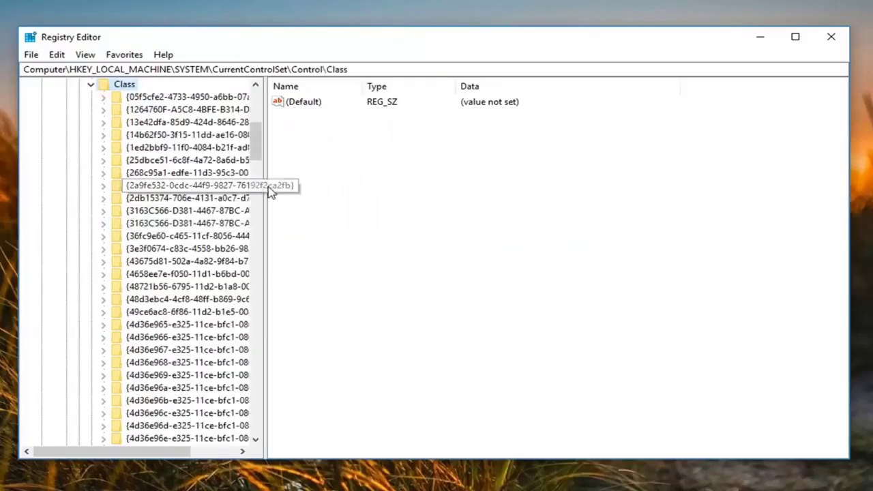
pyautogui.moveTo(266, 185); pyautogui.dragTo(374, 186)
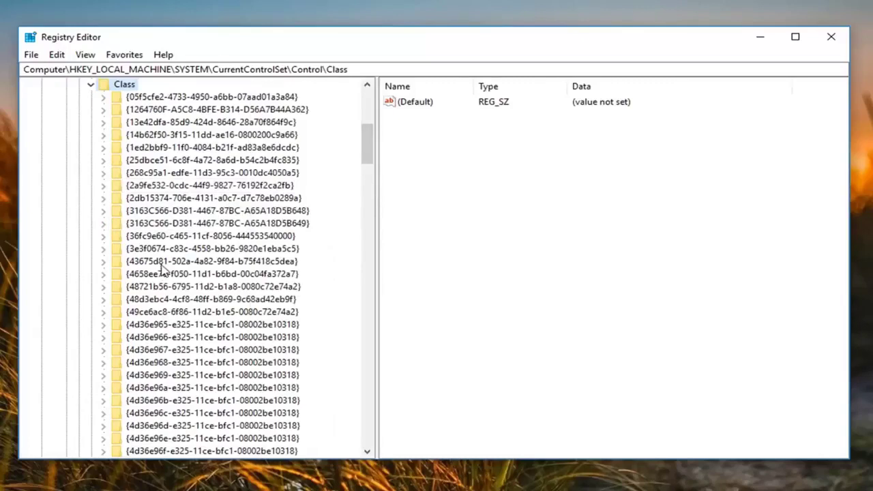
pyautogui.scroll(-1, 146, 423)
pyautogui.click(154, 286)
pyautogui.click(147, 274)
pyautogui.click(140, 287)
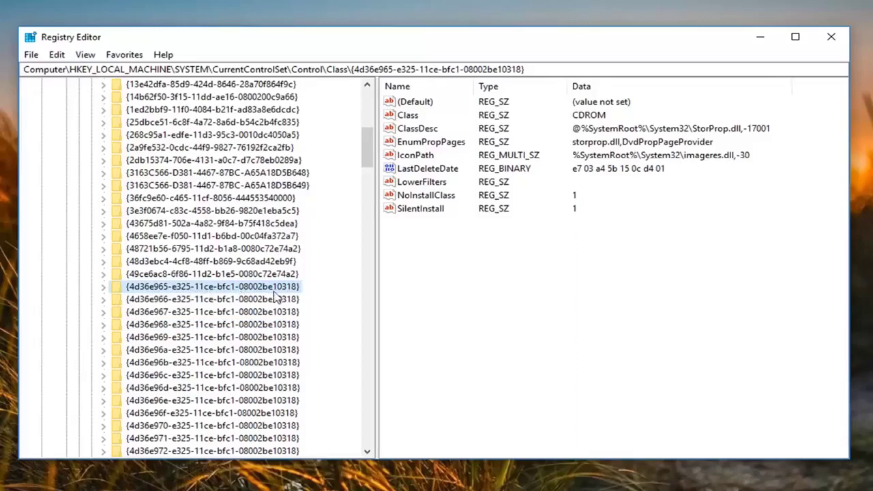
pyautogui.scroll(1, 166, 307)
pyautogui.scroll(1, 161, 305)
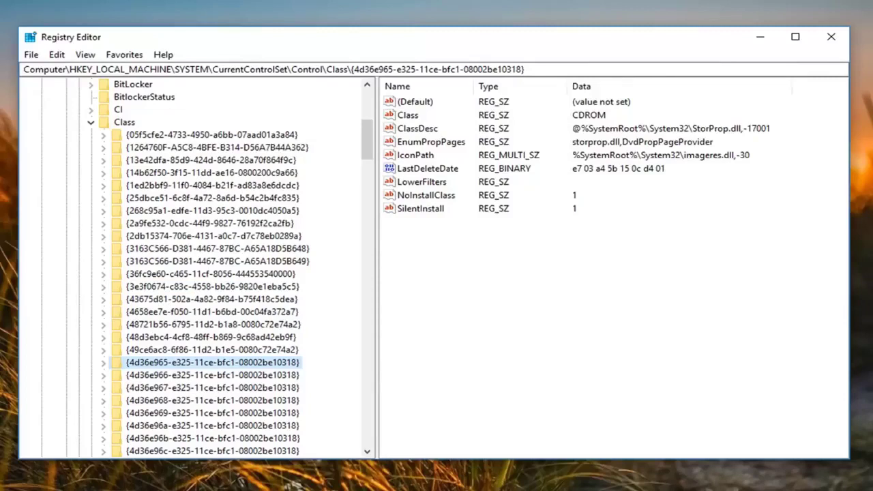
# - Delete the LowerFilters value from the CDROM class key and confirm the deletion
pyautogui.rightClick(426, 185)
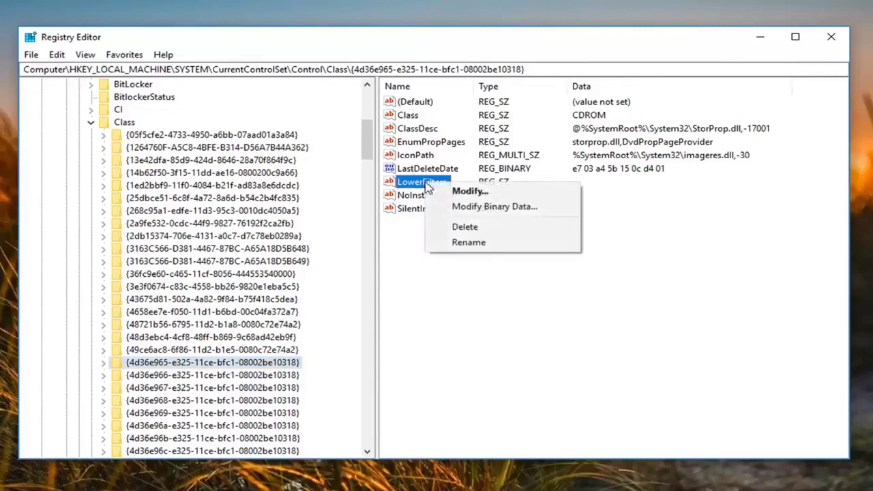
pyautogui.click(462, 227)
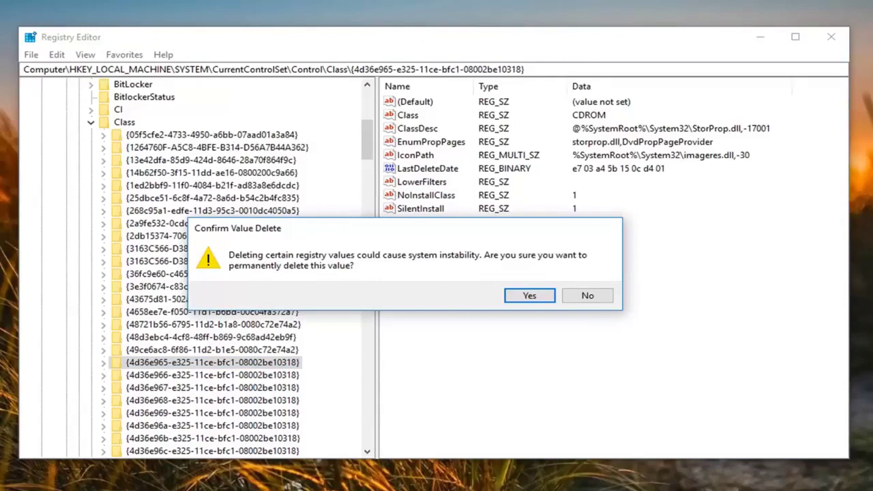
pyautogui.click(530, 295)
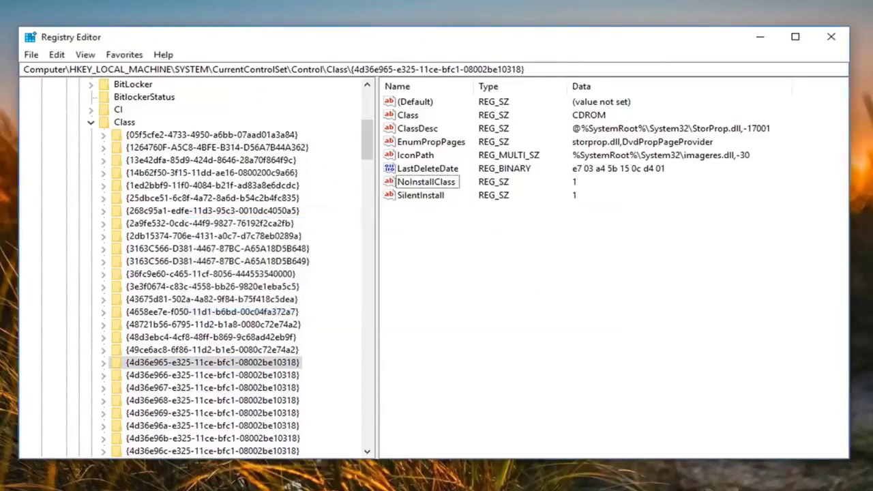